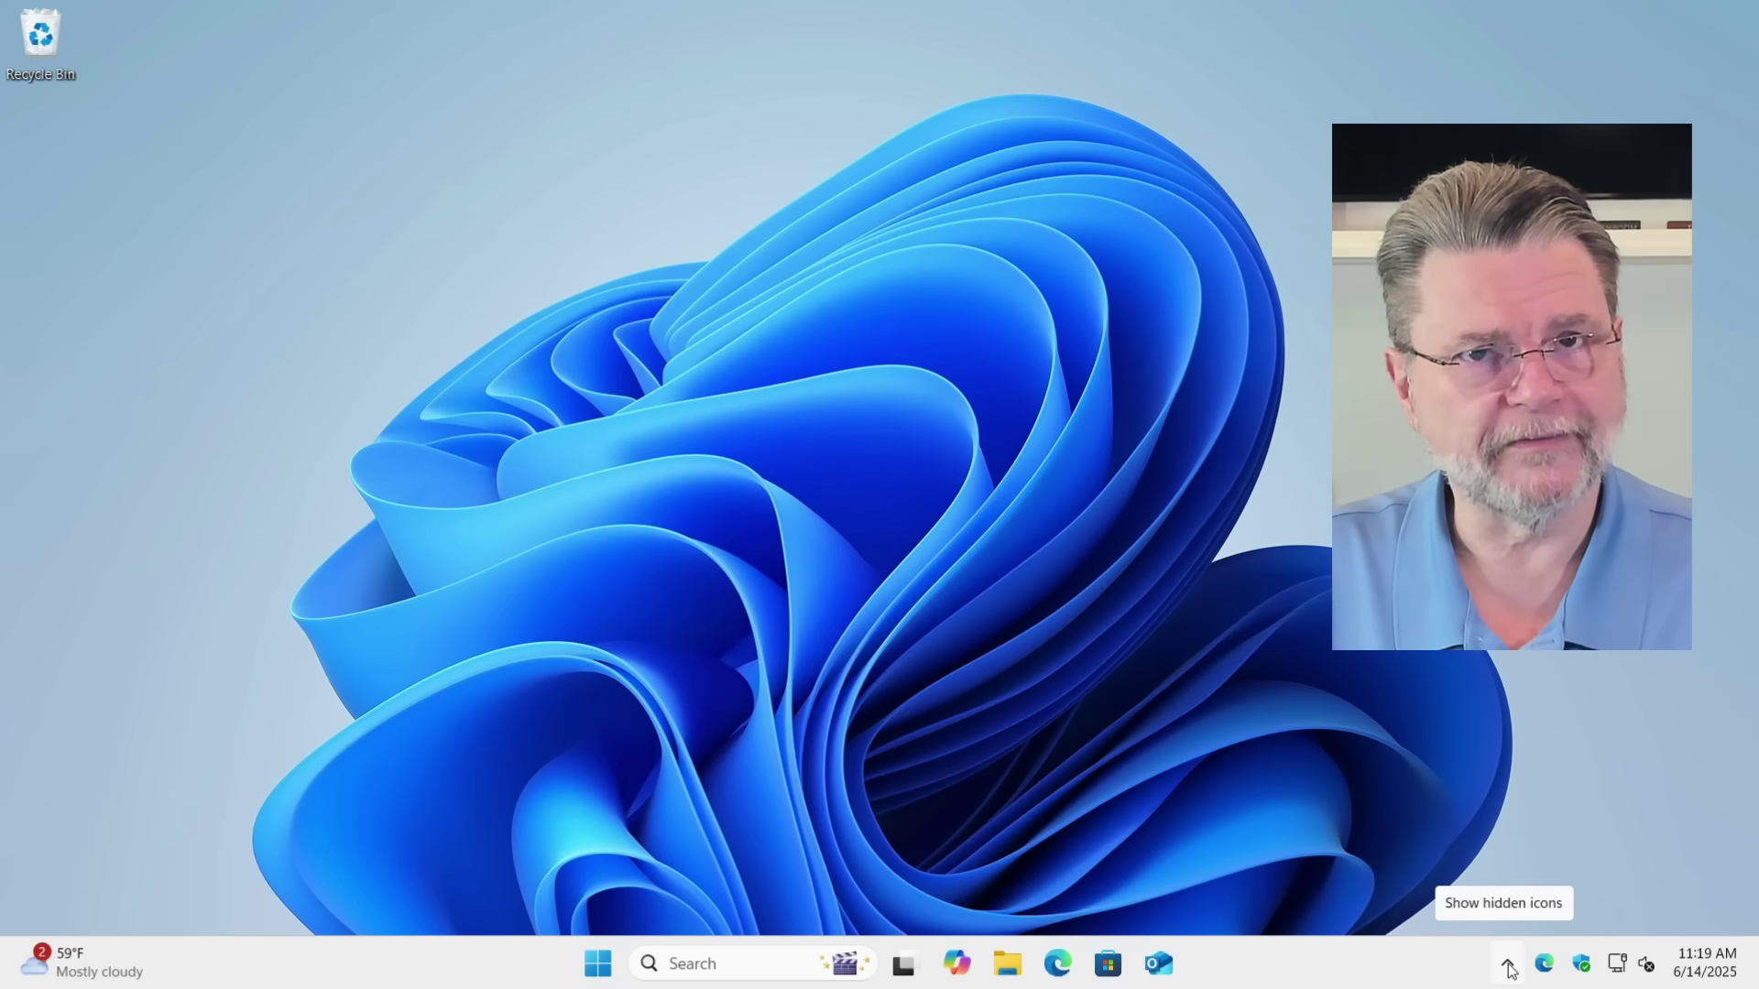
- Open Windows Security from the shield icon among the hidden system tray icons
click(1510, 967)
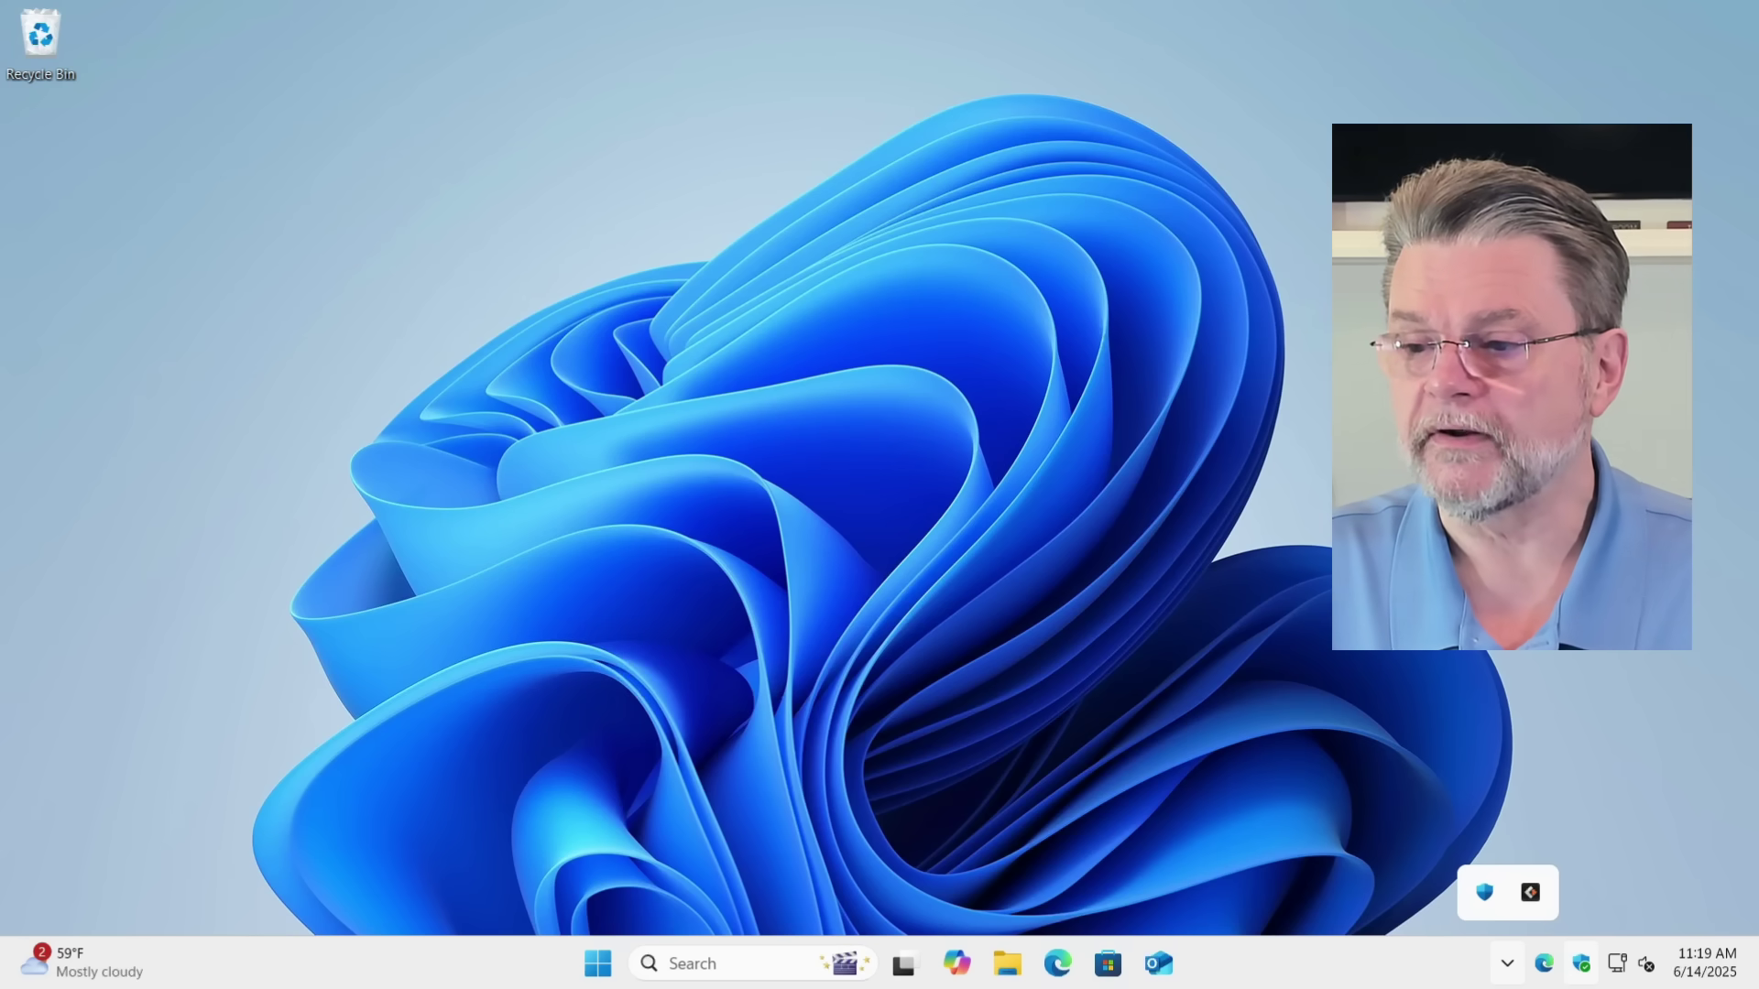
click(1584, 965)
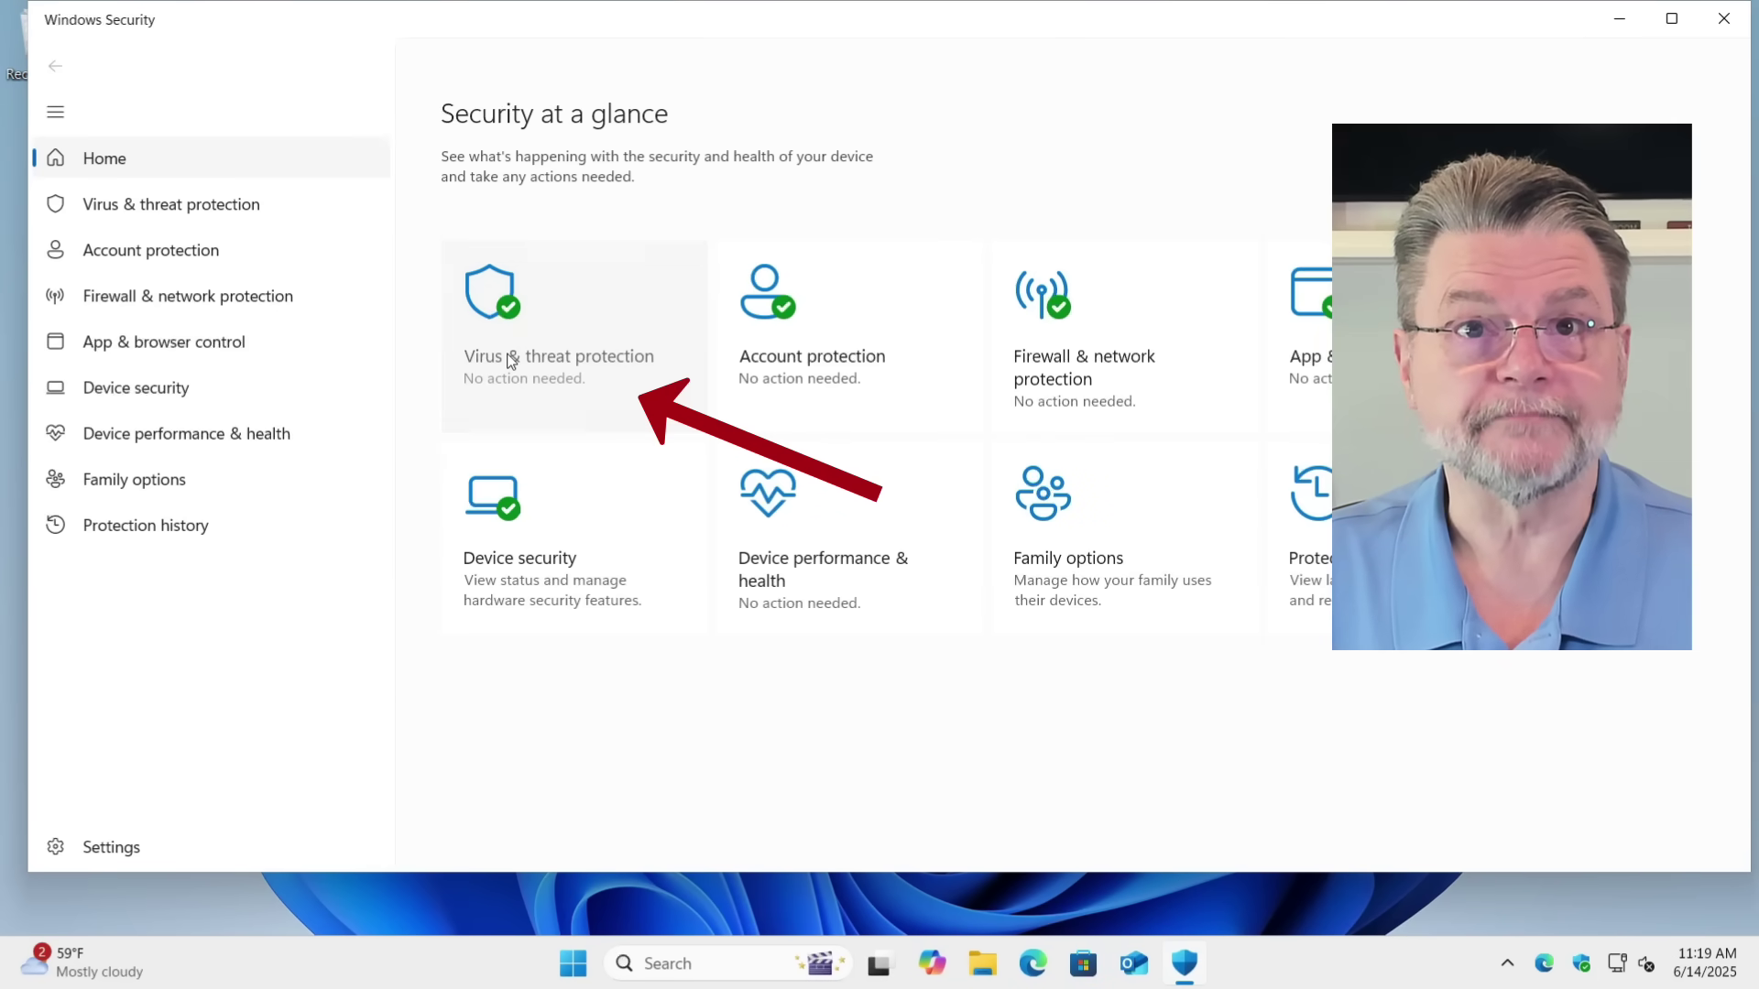
- Show the Quick, Full, Custom and offline scan options under Virus & threat protection
click(511, 361)
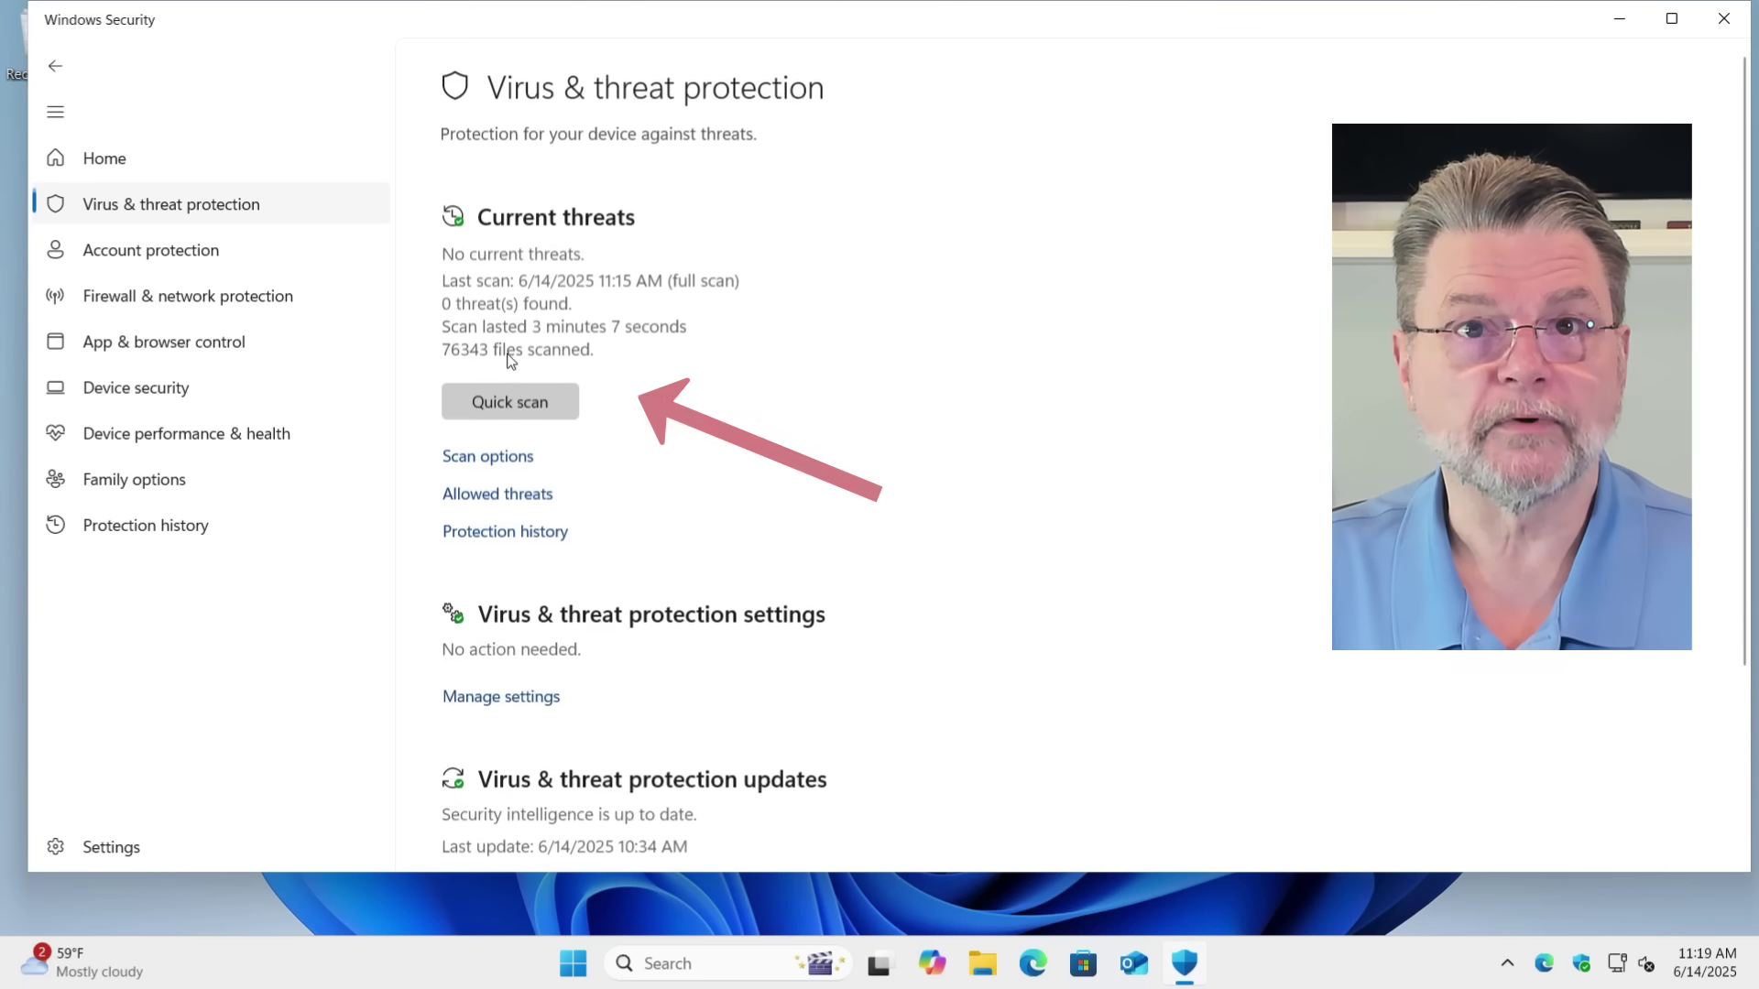
click(488, 453)
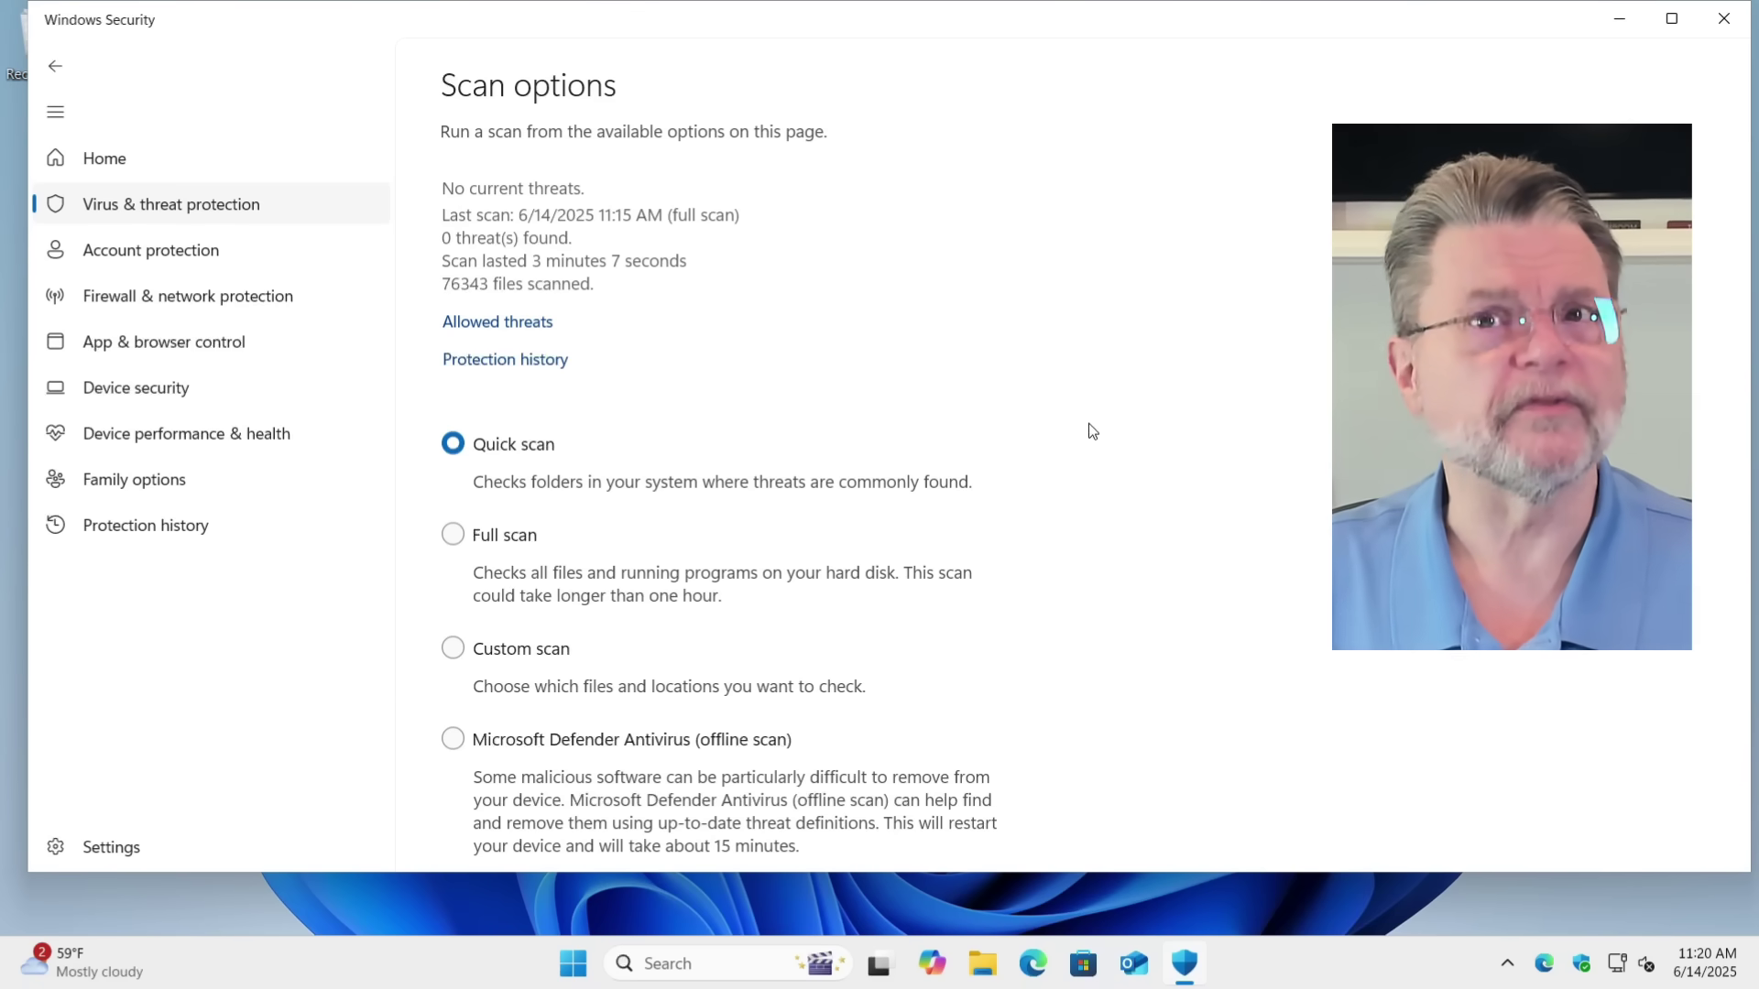
scroll(1107, 522, down, 2)
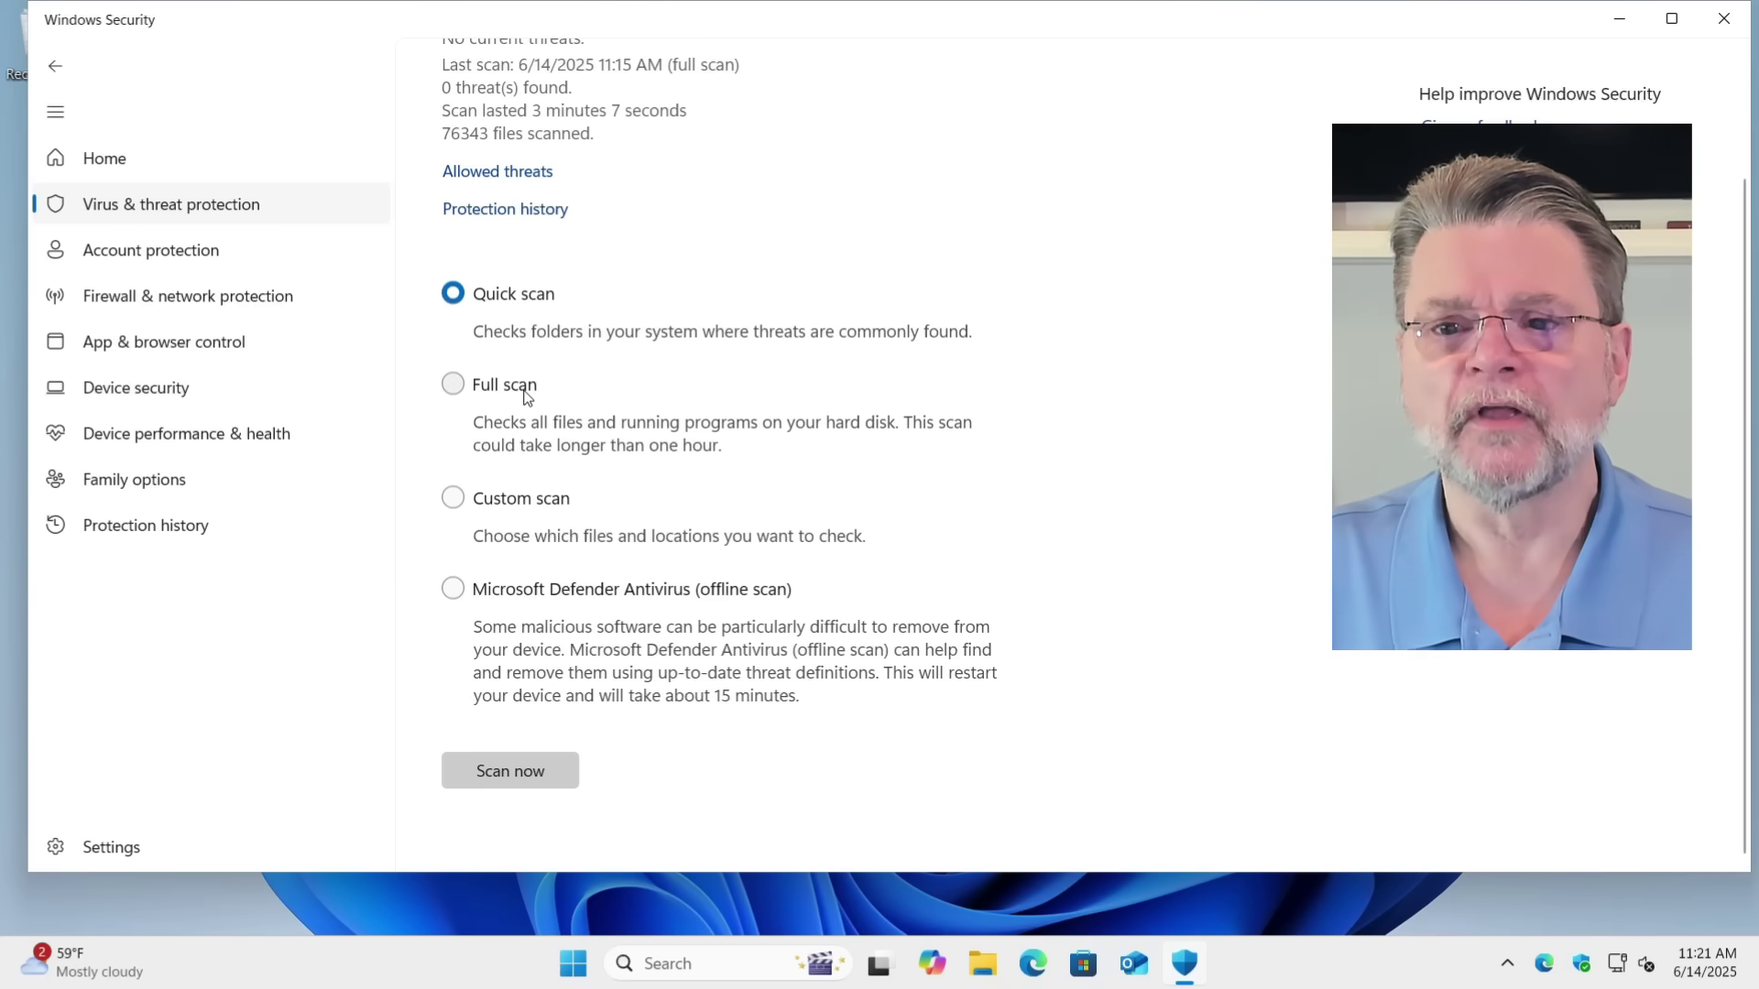
- Start a Full scan of the device and let it run
click(533, 780)
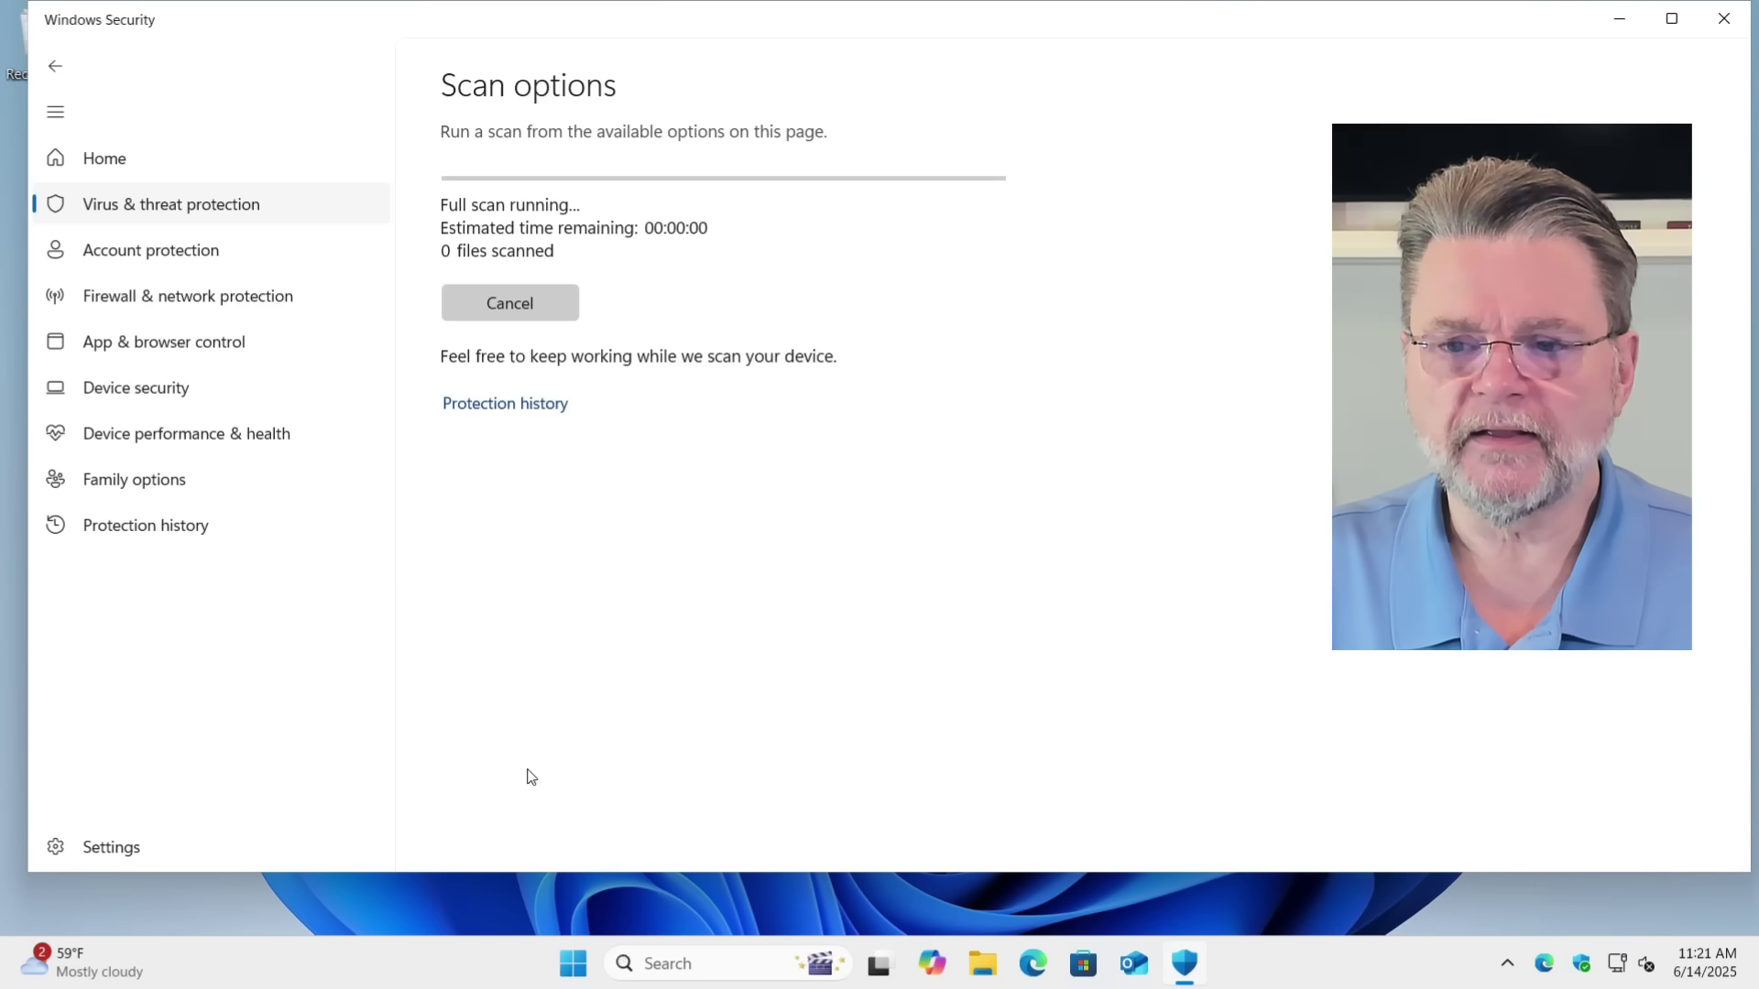